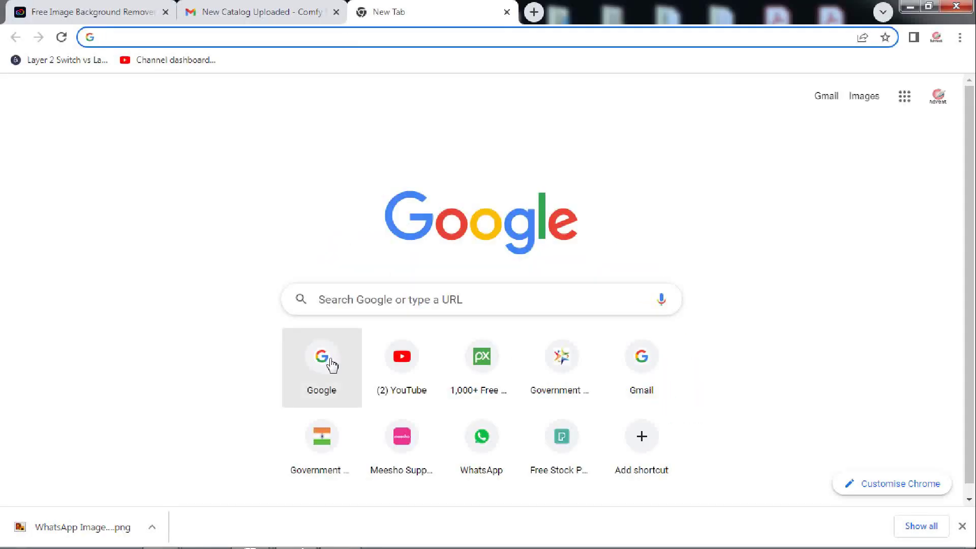
Search Google for 'hikvision storage calculator' and open the 'Storage and Network Calculator - Hik Tool Software' result.
{"action": "left_click", "coordinate": [329, 363]}
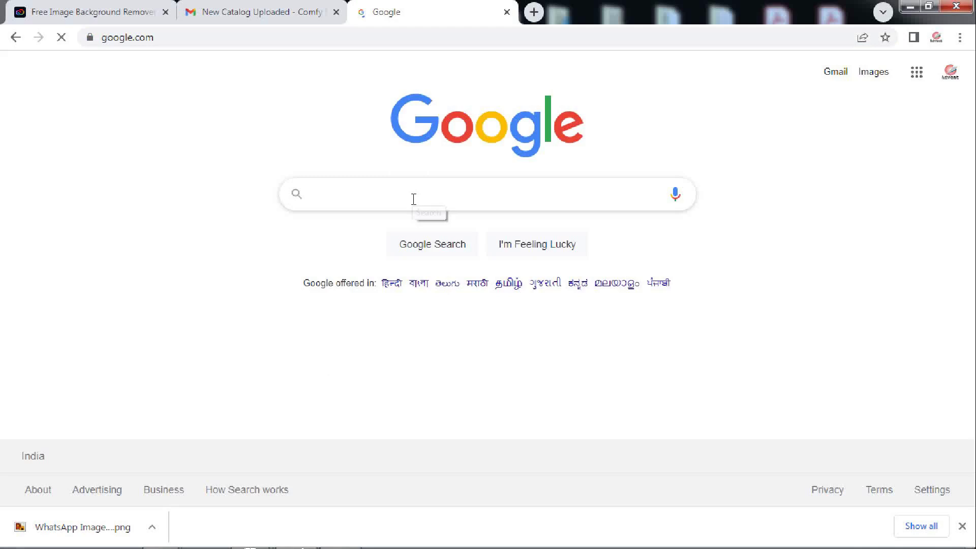
{"action": "left_click", "coordinate": [413, 199]}
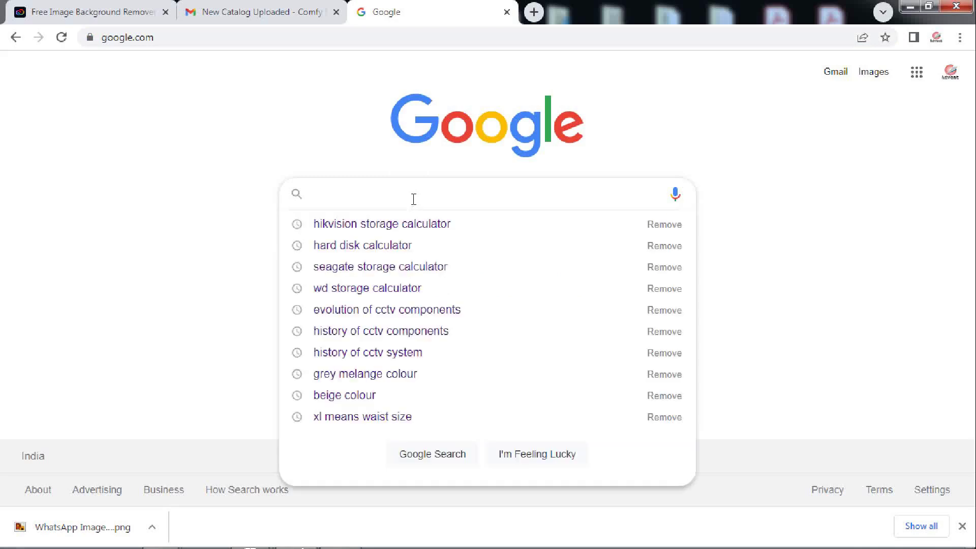
{"action": "type", "text": "hikvi"}
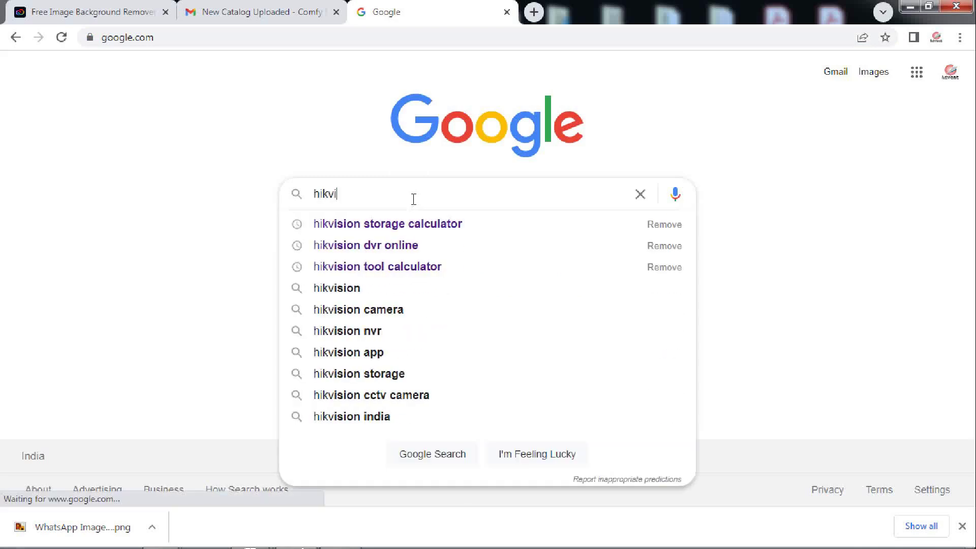
{"action": "type", "text": "sion stora"}
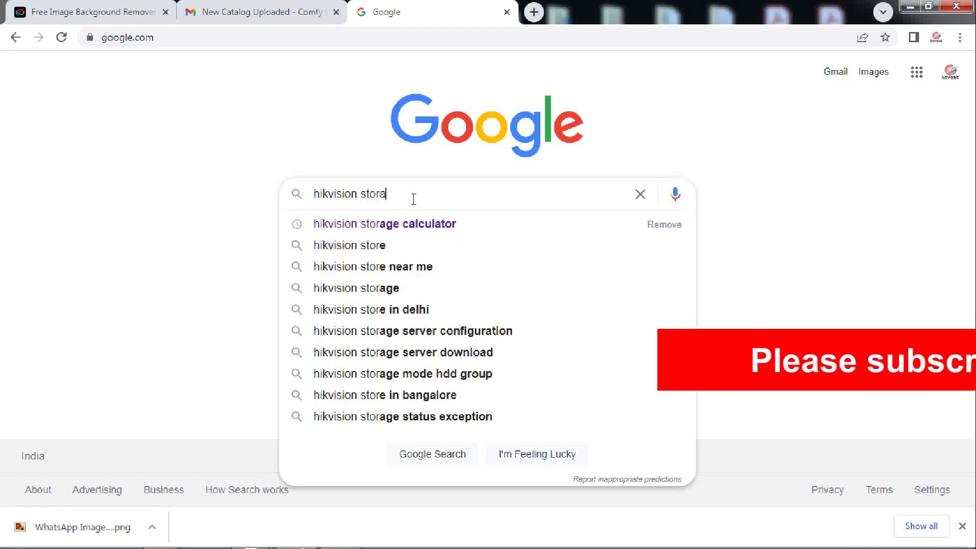
{"action": "type", "text": "ge calculator"}
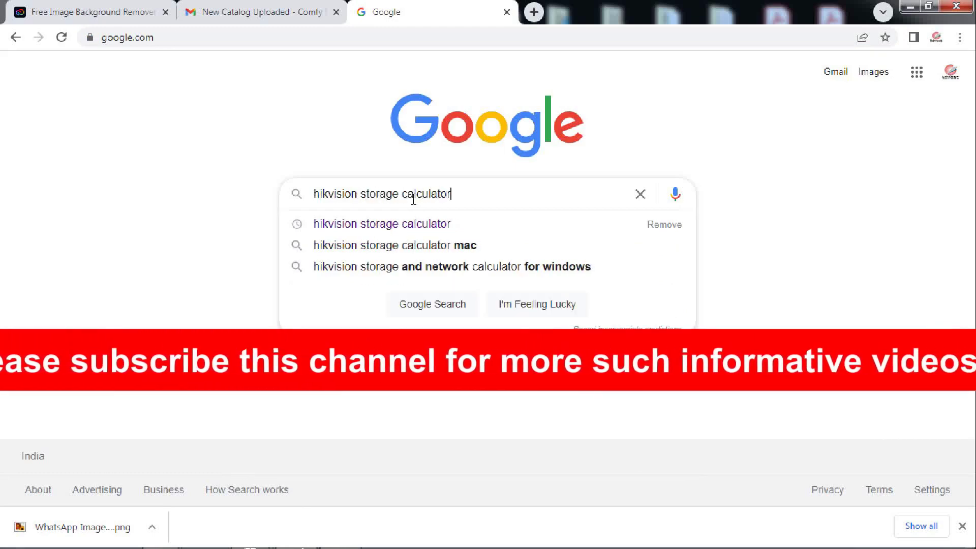
{"action": "key", "text": "Return"}
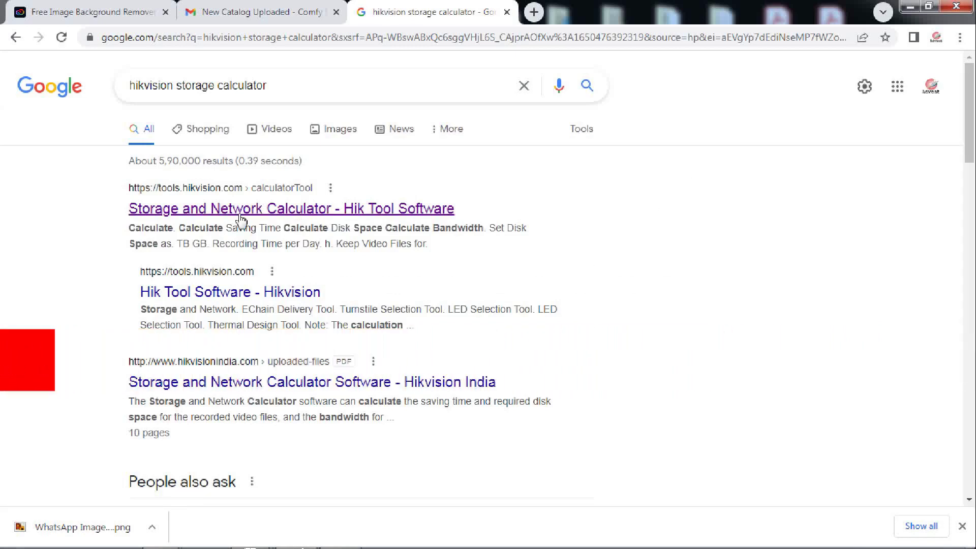
{"action": "left_click", "coordinate": [306, 218]}
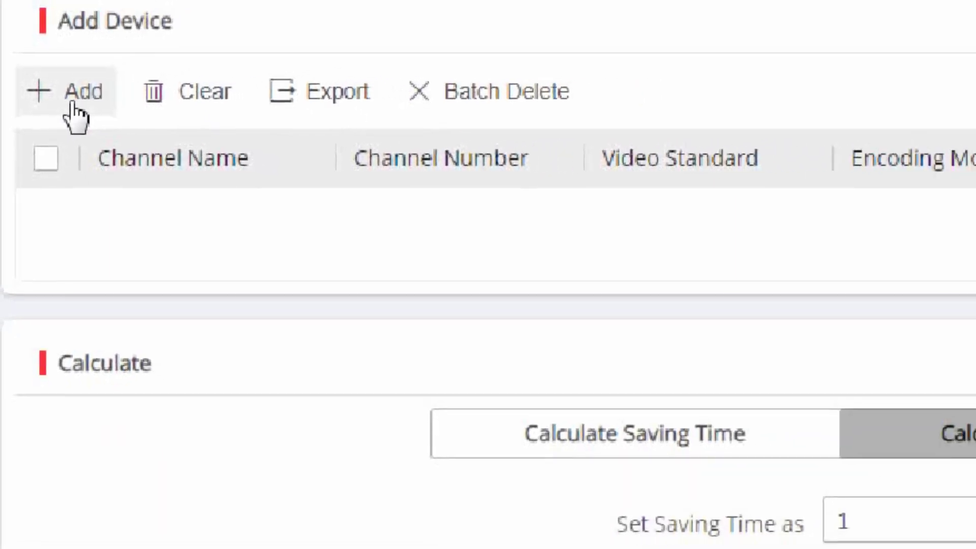
Add a camera channel row (PAL, H.264, 12MP, 1.6 TB) and make it editable.
{"action": "left_click", "coordinate": [81, 84]}
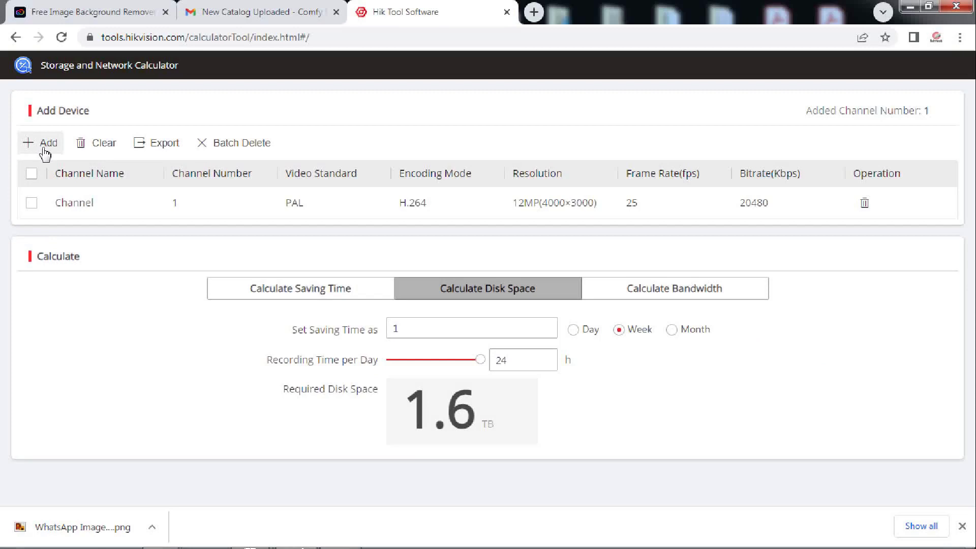
{"action": "left_click", "coordinate": [222, 209]}
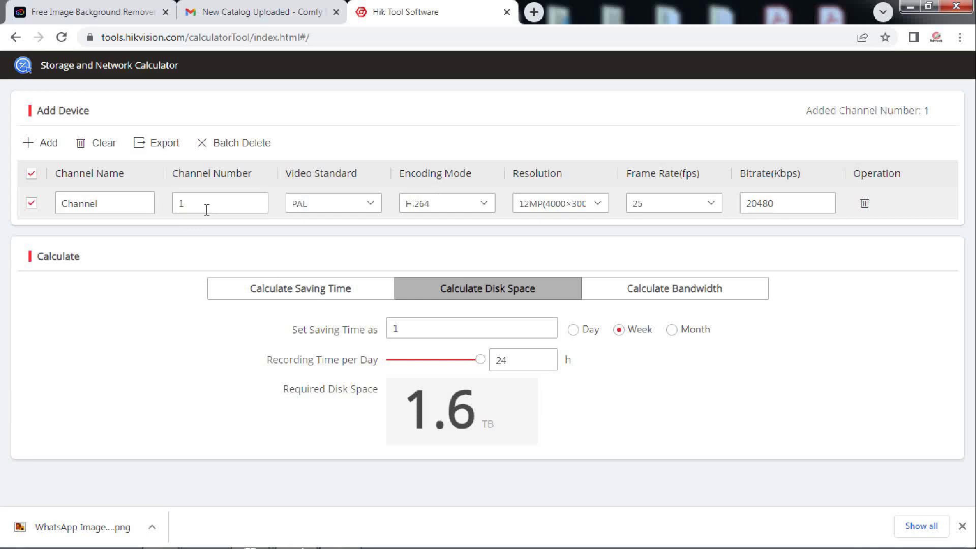
Keep the PAL video standard and switch the channel's encoding mode to H.265.
{"action": "left_click", "coordinate": [372, 206]}
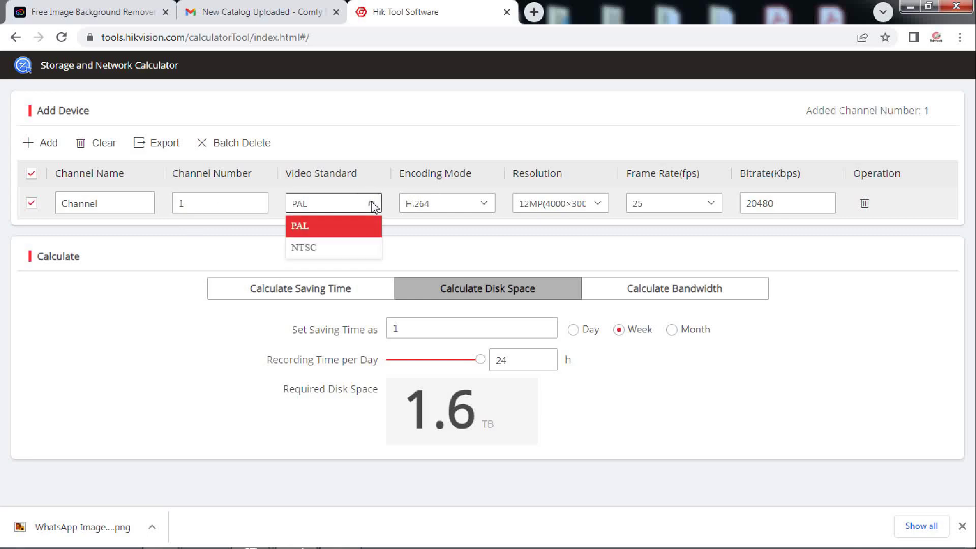
{"action": "left_click", "coordinate": [372, 206]}
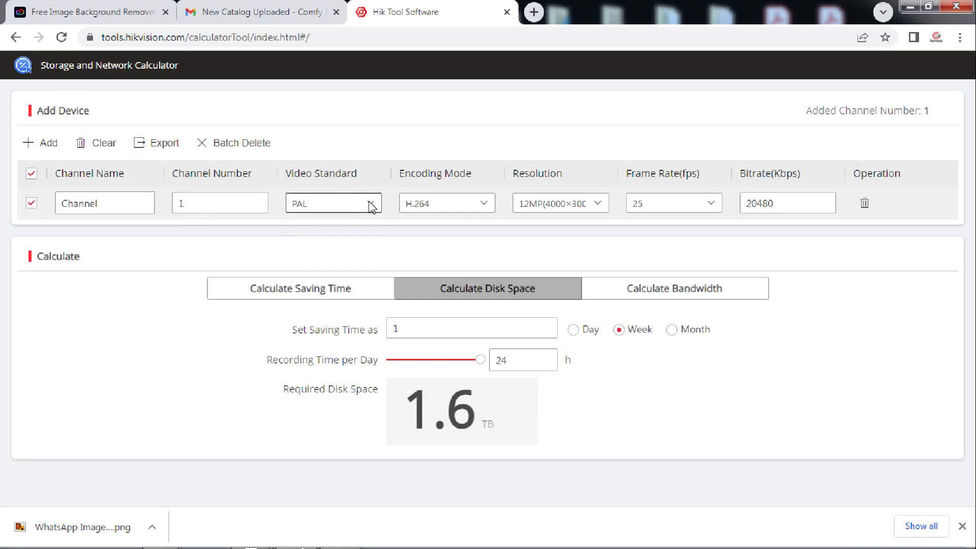
{"action": "left_click", "coordinate": [372, 205]}
{"action": "left_click", "coordinate": [372, 206]}
{"action": "left_click", "coordinate": [373, 206]}
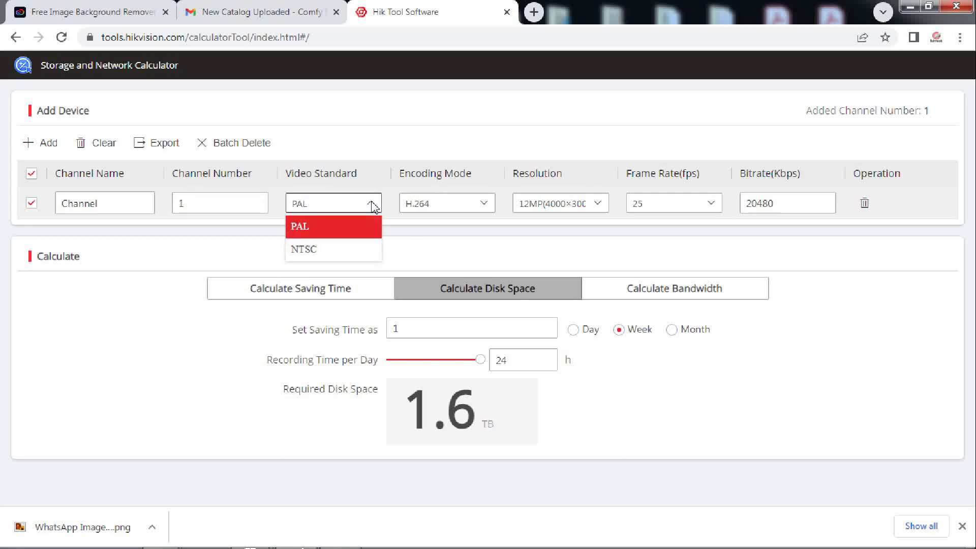
{"action": "left_click", "coordinate": [372, 206]}
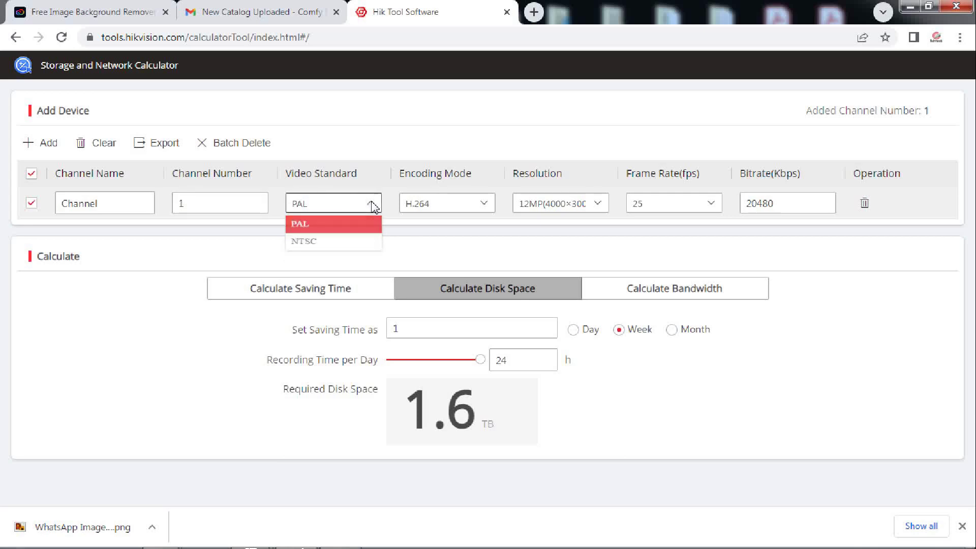
{"action": "left_click", "coordinate": [479, 205]}
{"action": "key", "text": "Down"}
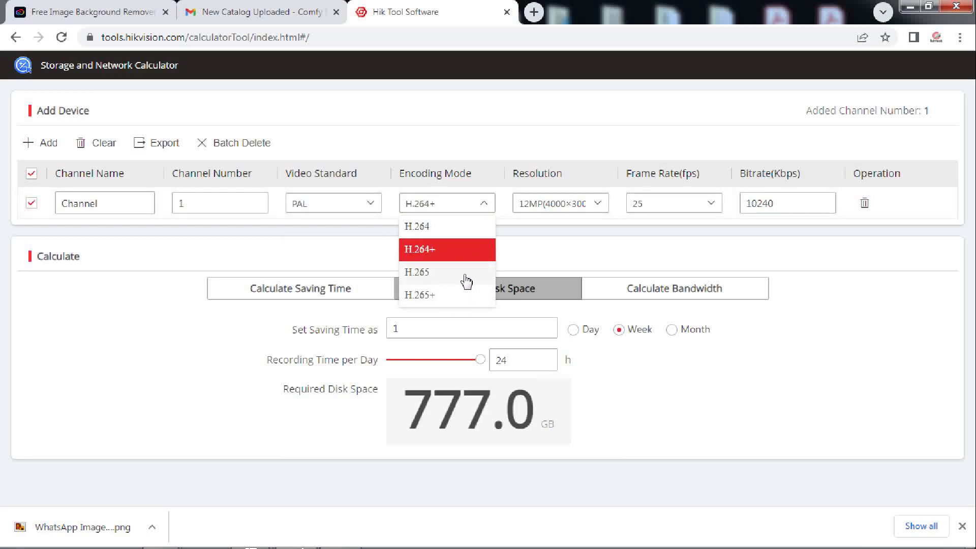
{"action": "left_click", "coordinate": [465, 274]}
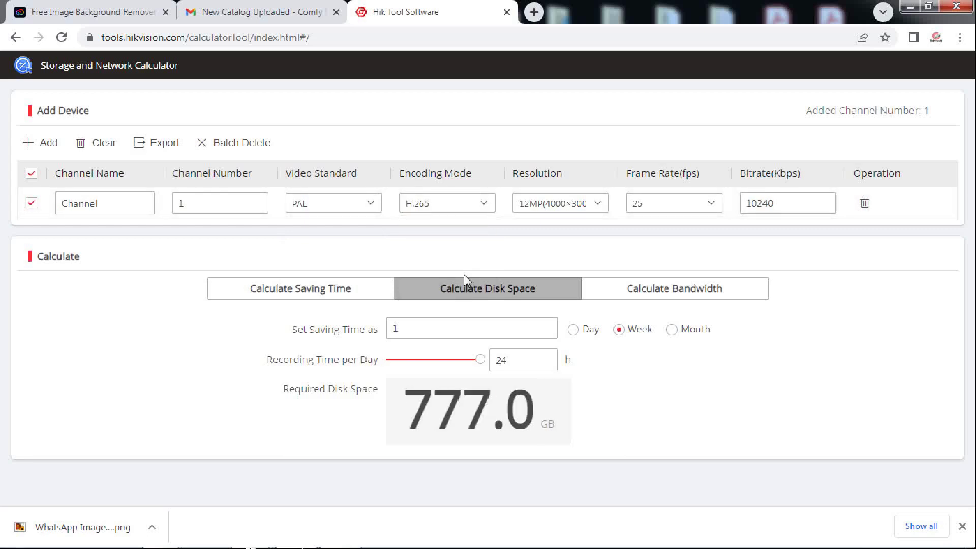
Set resolution to 1080P (1920×1080) at 25 fps, giving 2048 Kbps and 156.0 GB.
{"action": "left_click", "coordinate": [603, 207]}
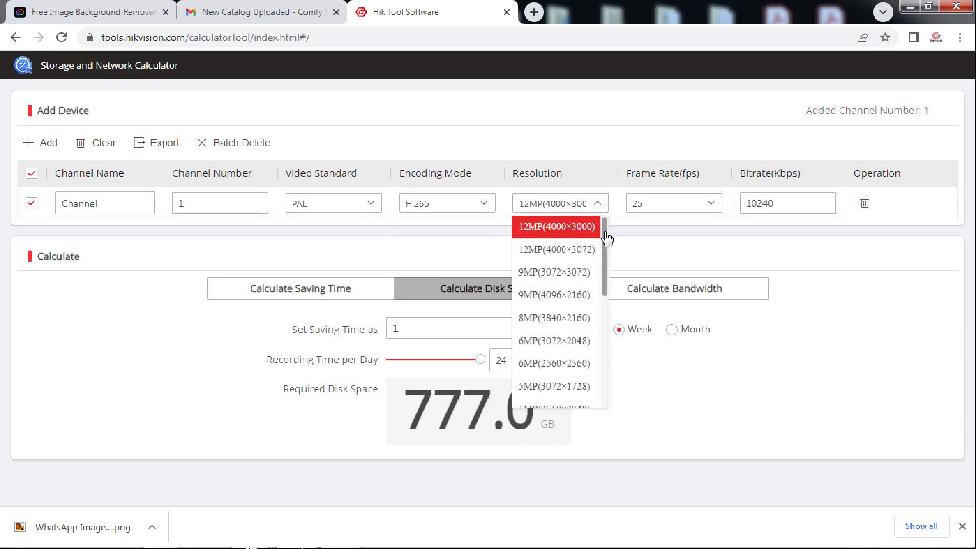
{"action": "left_click_drag", "start_coordinate": [606, 237], "coordinate": [609, 321]}
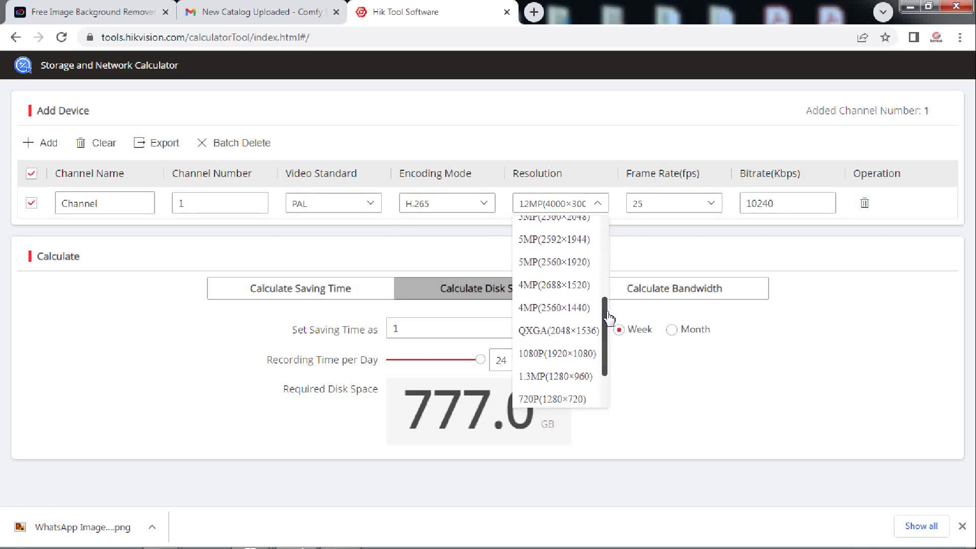
{"action": "left_click", "coordinate": [586, 355]}
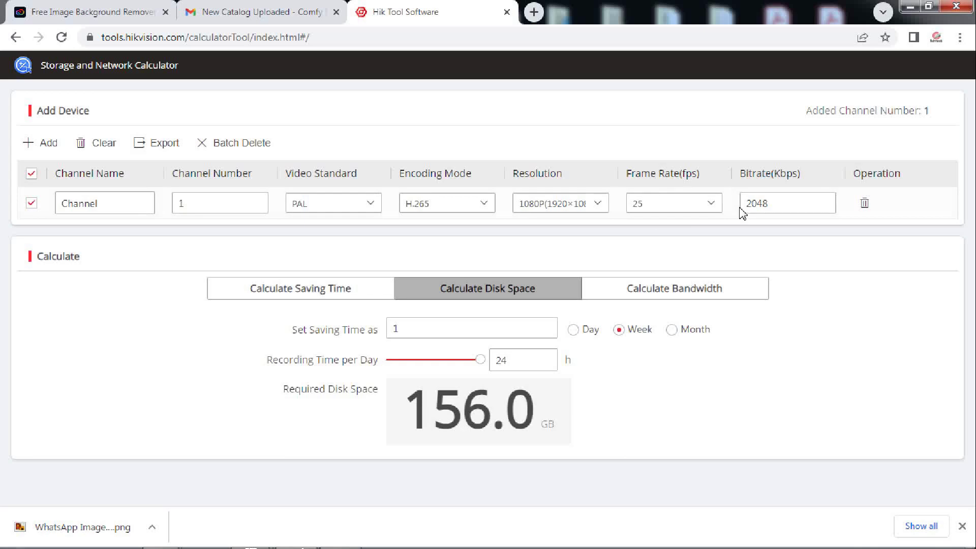
{"action": "left_click", "coordinate": [712, 212]}
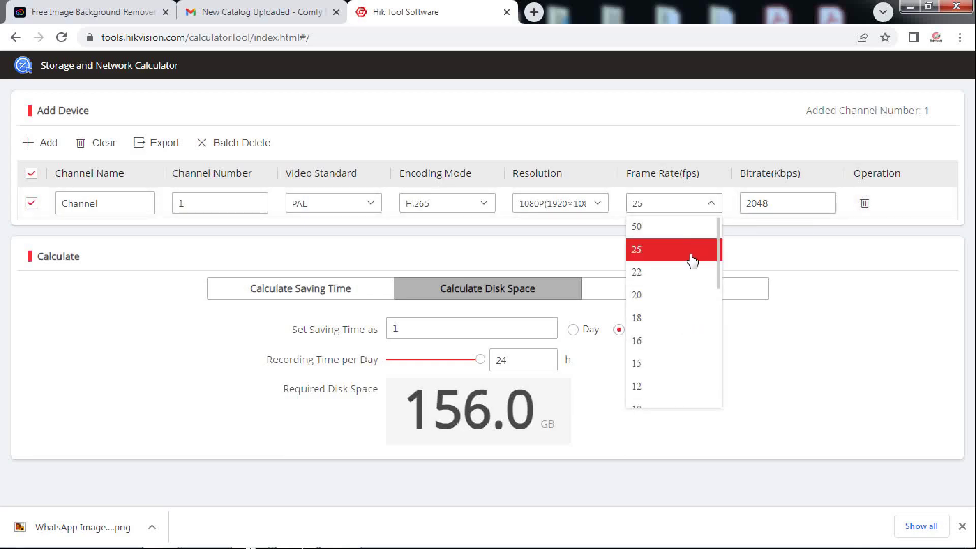
{"action": "left_click", "coordinate": [693, 261]}
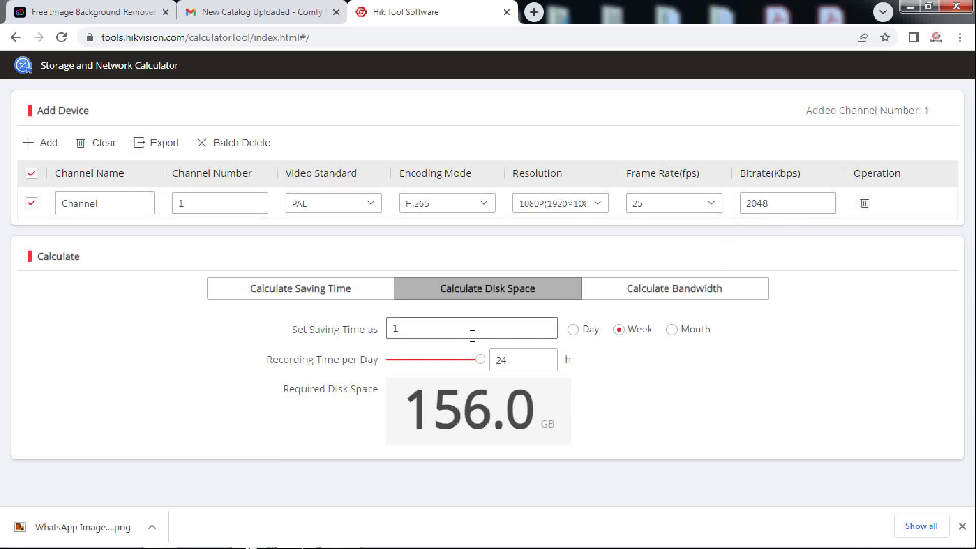
{"action": "left_click", "coordinate": [575, 334]}
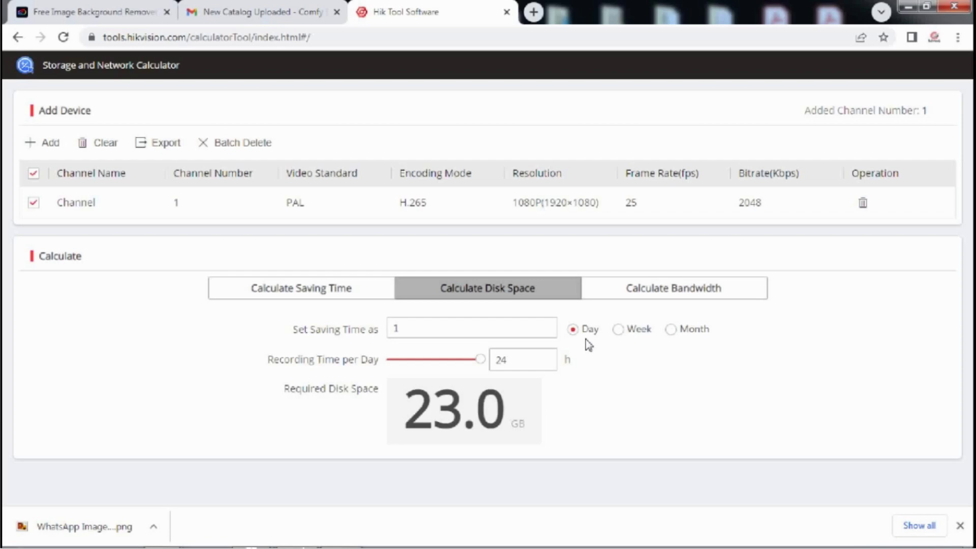
{"action": "left_click", "coordinate": [511, 370]}
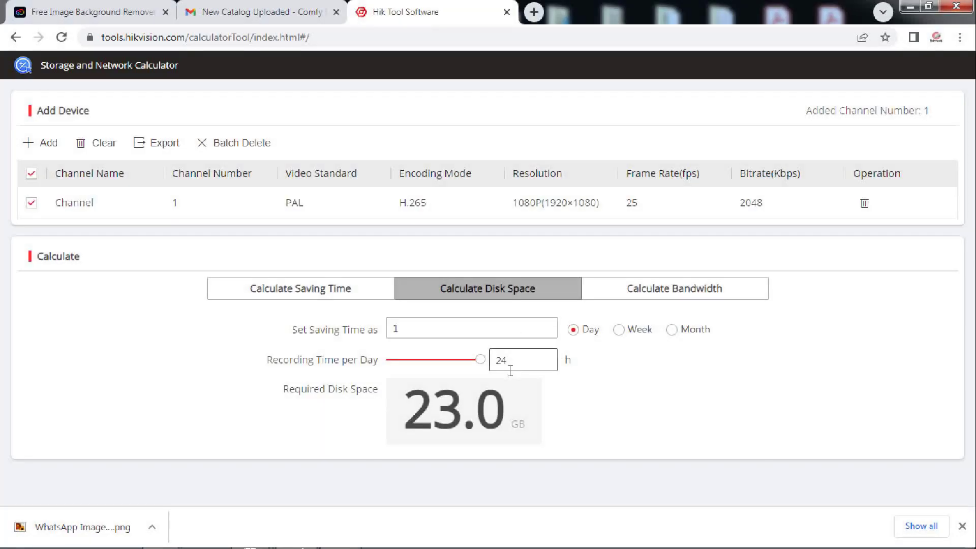
{"action": "mouse_move", "coordinate": [480, 360]}
{"action": "left_mouse_down"}
{"action": "mouse_move", "coordinate": [385, 374]}
{"action": "mouse_move", "coordinate": [481, 364]}
{"action": "left_mouse_up"}
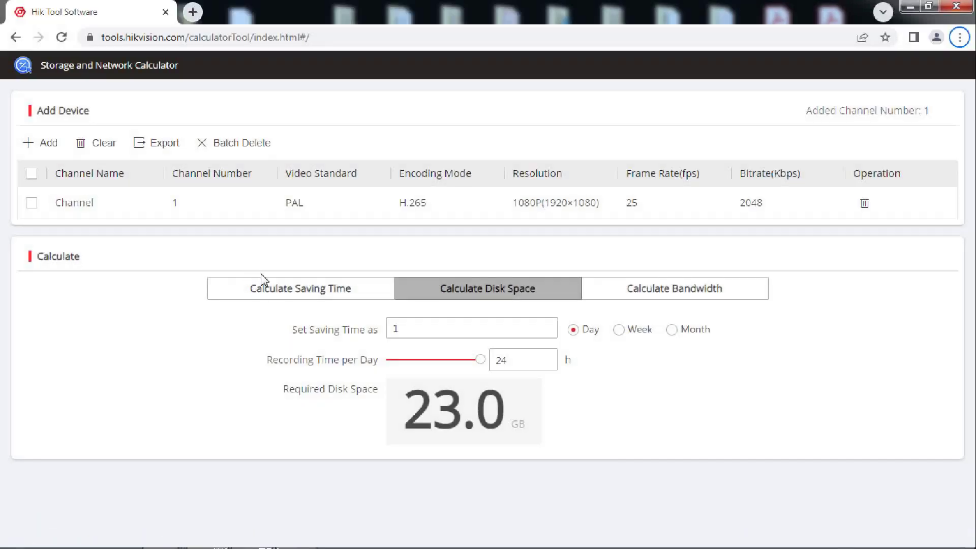
Change the 1080P H.265 row's channel number from 1 to 10, raising disk space to 222.0 GB.
{"action": "left_click", "coordinate": [194, 206]}
{"action": "left_click", "coordinate": [194, 205]}
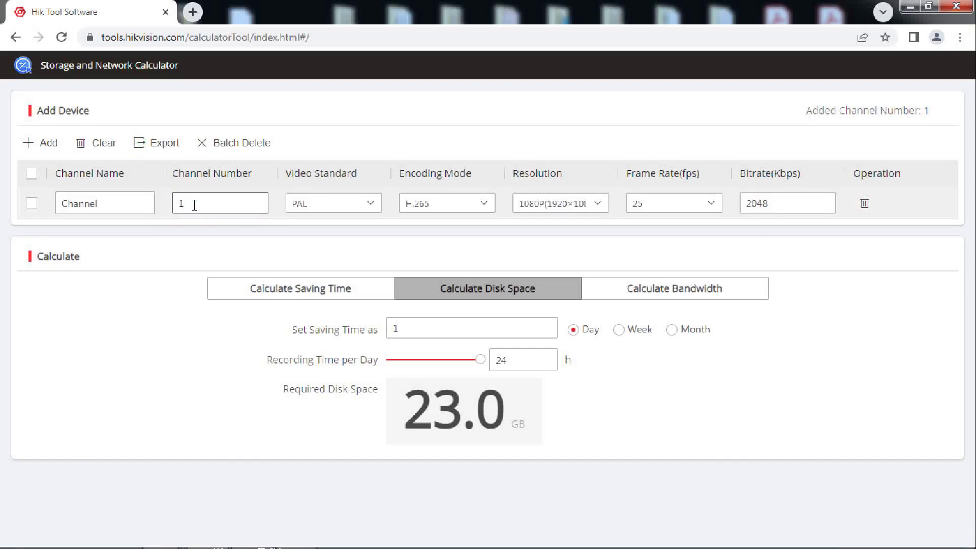
{"action": "type", "text": "0"}
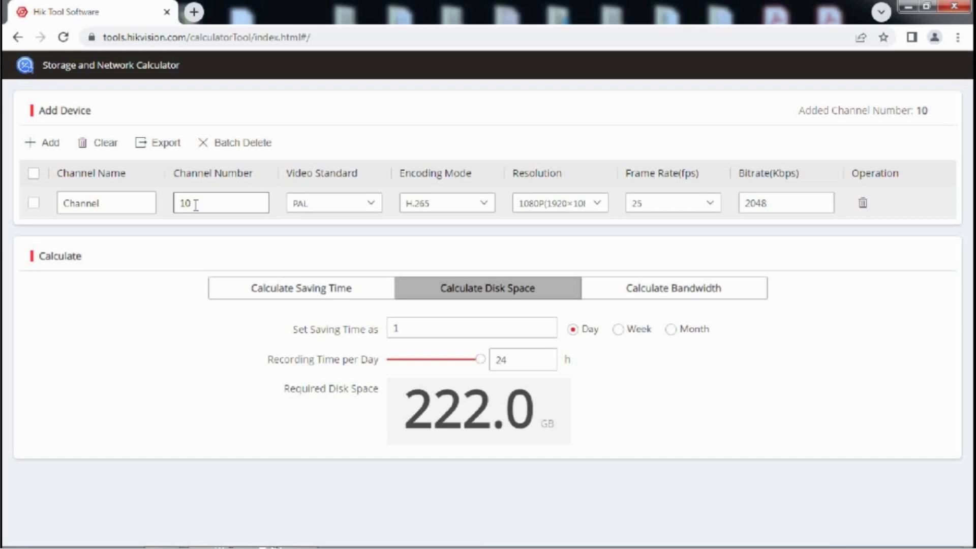
{"action": "left_click", "coordinate": [487, 439]}
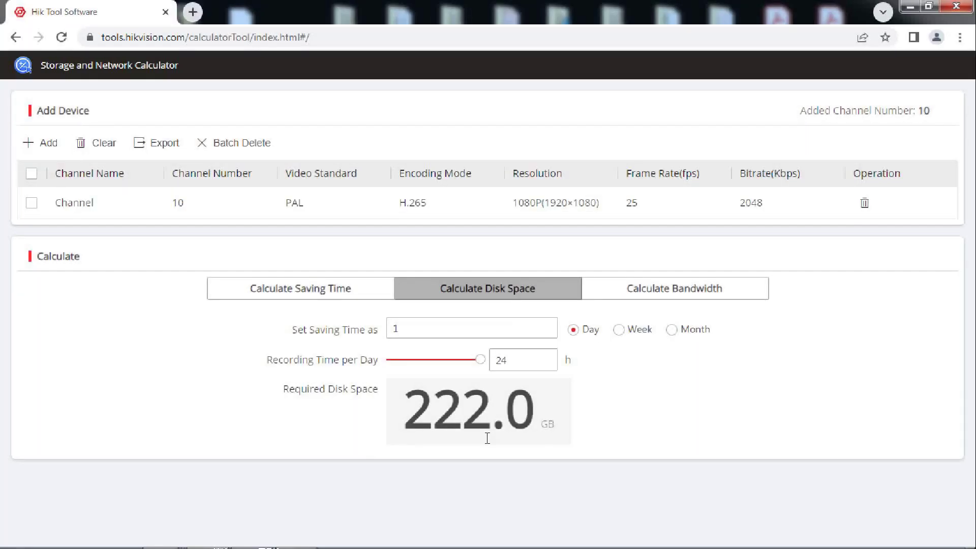
Add a second camera row using H.265 encoding at 5MP (3072×1728).
{"action": "left_click", "coordinate": [45, 146]}
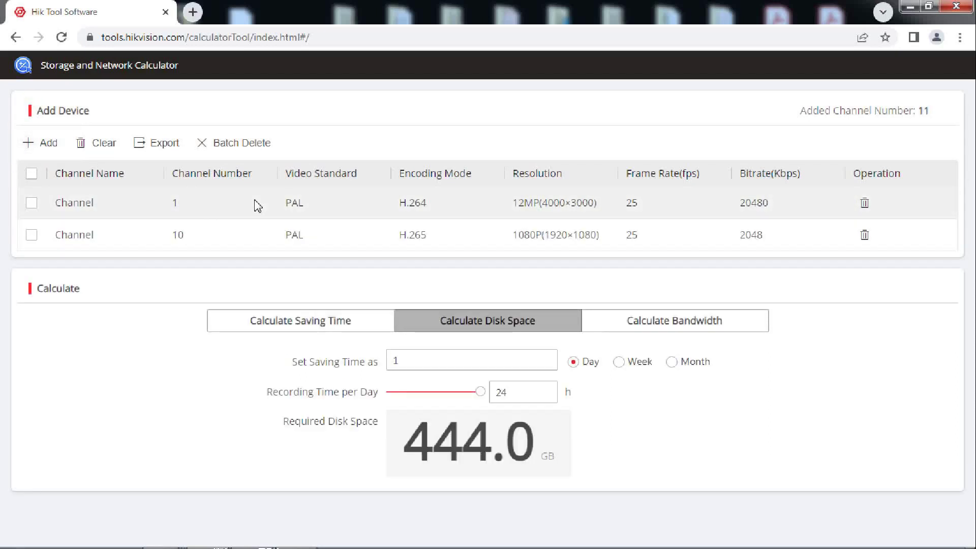
{"action": "left_click", "coordinate": [429, 206]}
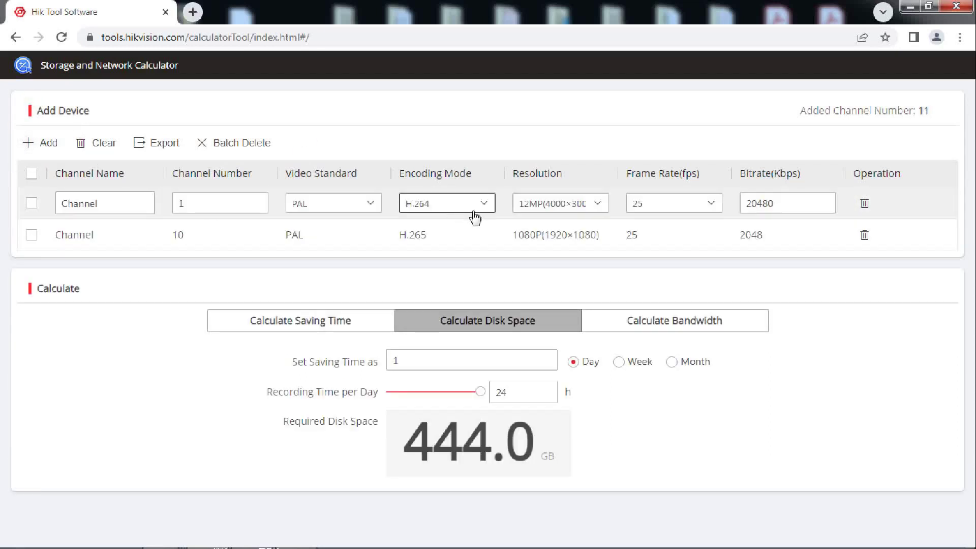
{"action": "left_click", "coordinate": [483, 203]}
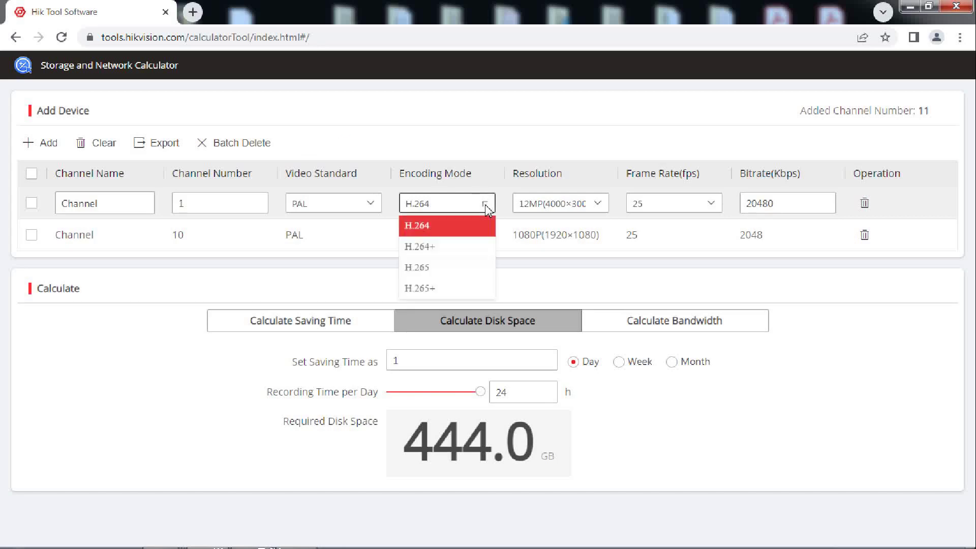
{"action": "left_click", "coordinate": [448, 277]}
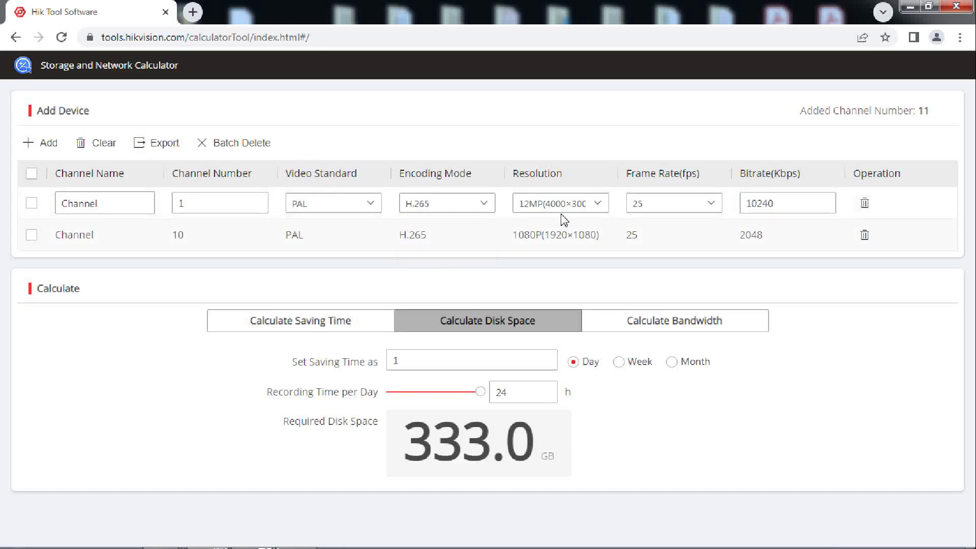
{"action": "left_click", "coordinate": [599, 206]}
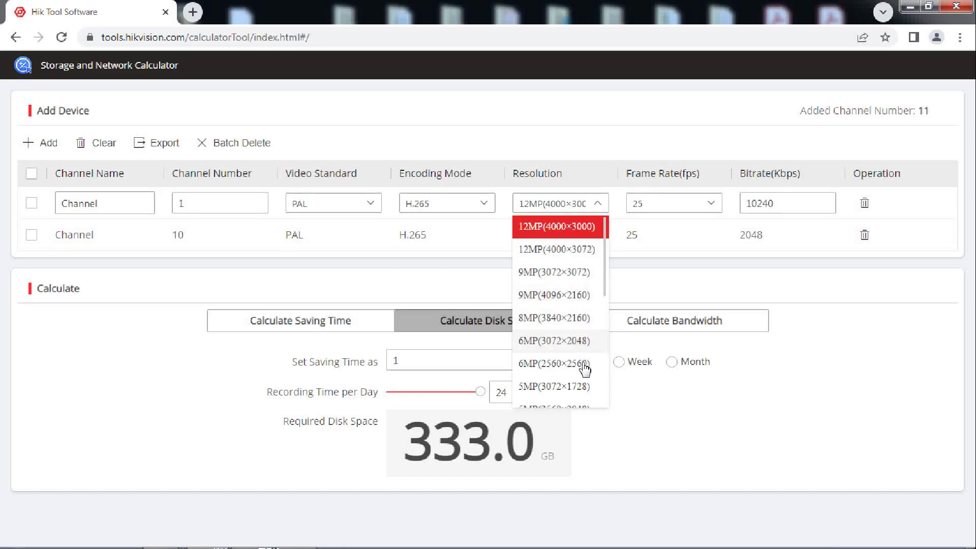
{"action": "left_click", "coordinate": [584, 387]}
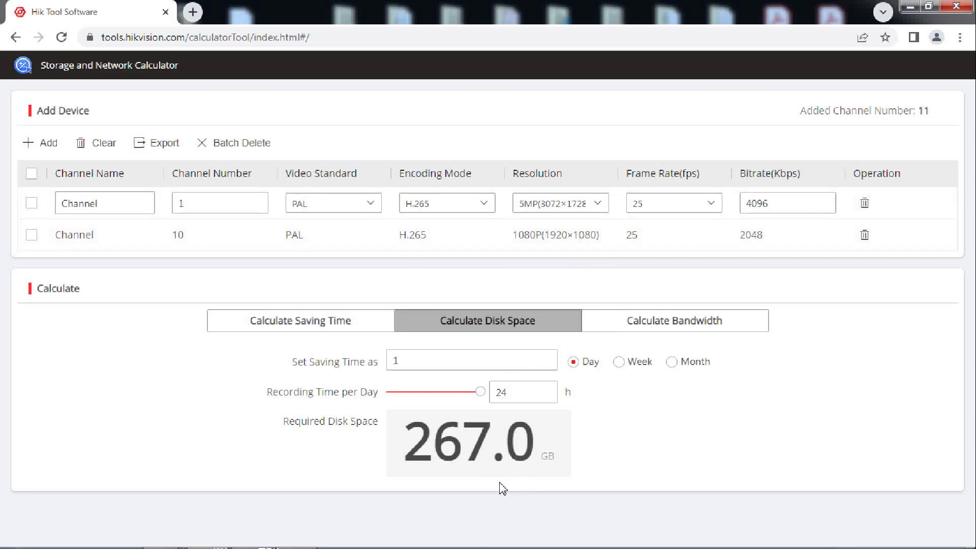
Set the 5MP row's channel number to 2, totalling 12 channels and 311.0 GB.
{"action": "left_click", "coordinate": [221, 203]}
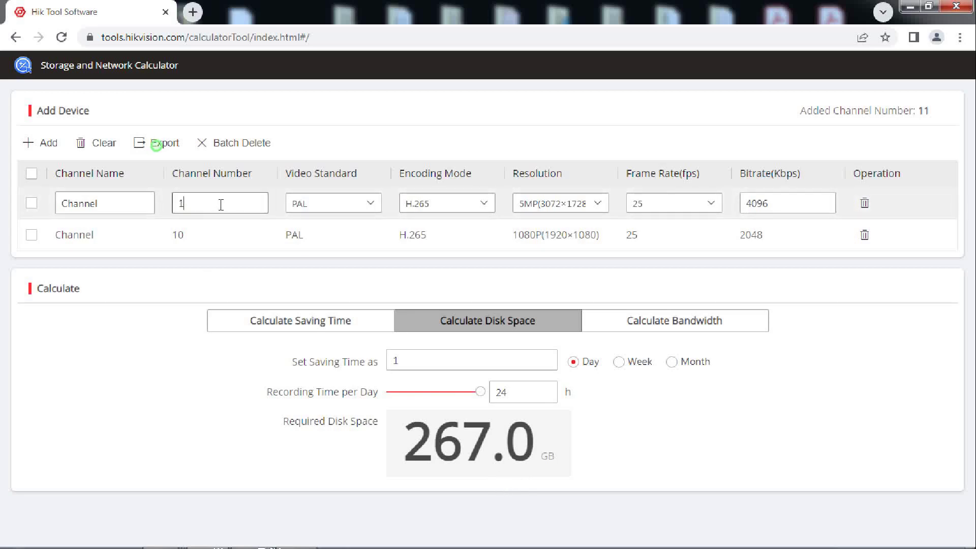
{"action": "double_click", "coordinate": [221, 205]}
{"action": "type", "text": "0"}
{"action": "type", "text": "2"}
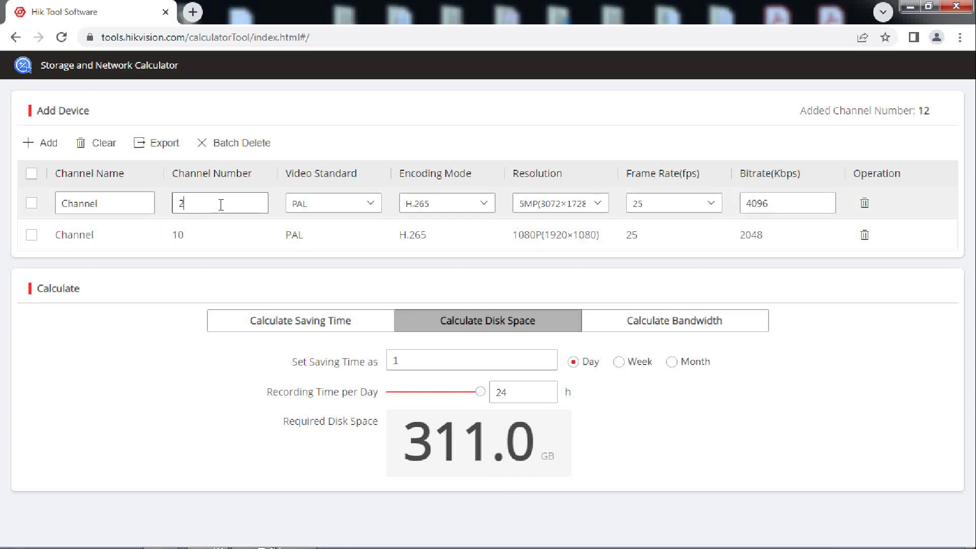
{"action": "left_click", "coordinate": [243, 458]}
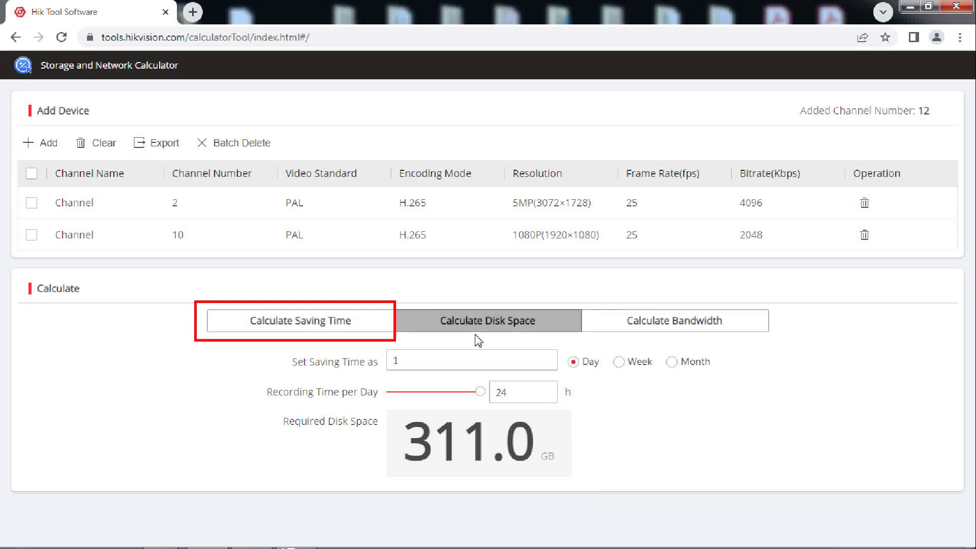
Calculate saving time for a 6 TB disk at 24 h daily recording: 19 days.
{"action": "left_click", "coordinate": [334, 330]}
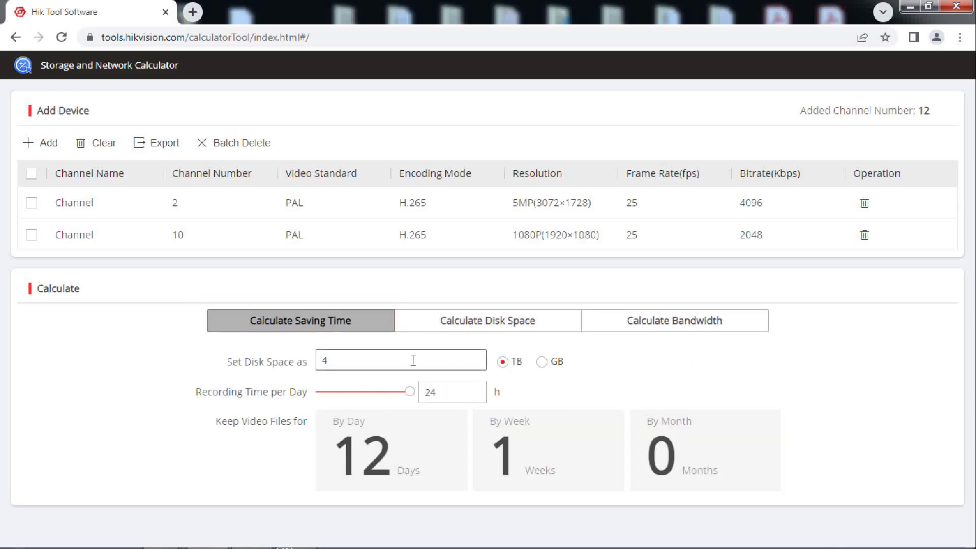
{"action": "left_click", "coordinate": [383, 361]}
{"action": "key", "text": "BackSpace"}
{"action": "type", "text": "0"}
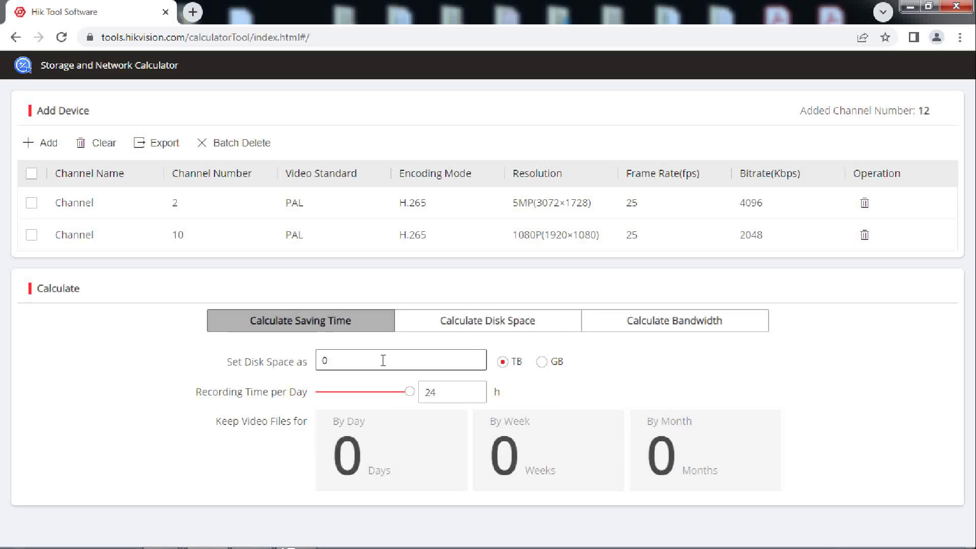
{"action": "key", "text": "BackSpace"}
{"action": "type", "text": "6"}
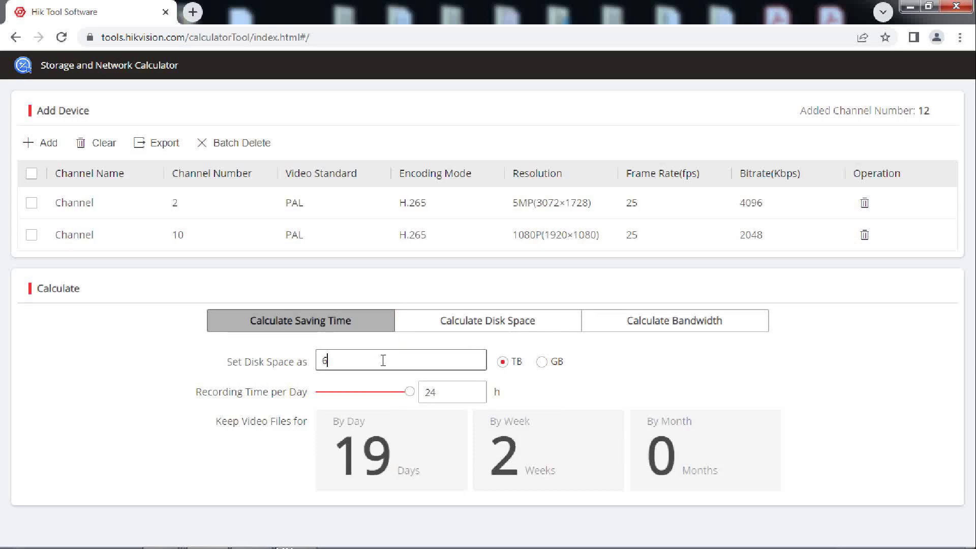
{"action": "left_click", "coordinate": [595, 402]}
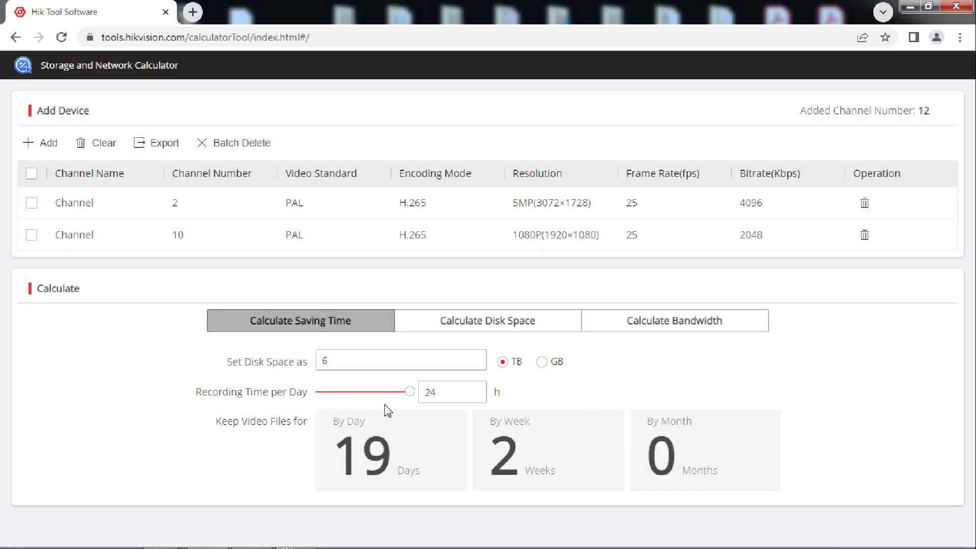
{"action": "left_click", "coordinate": [422, 402]}
{"action": "left_click", "coordinate": [338, 458]}
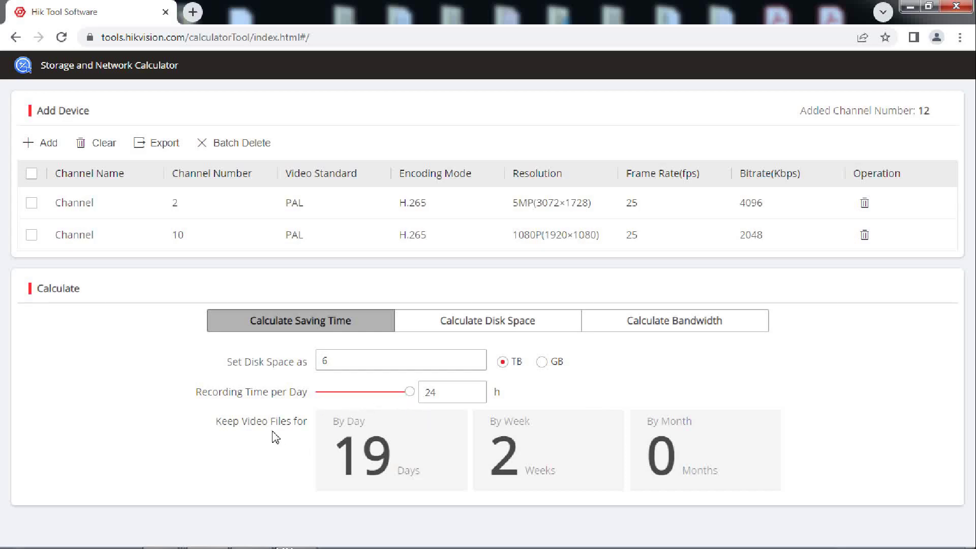